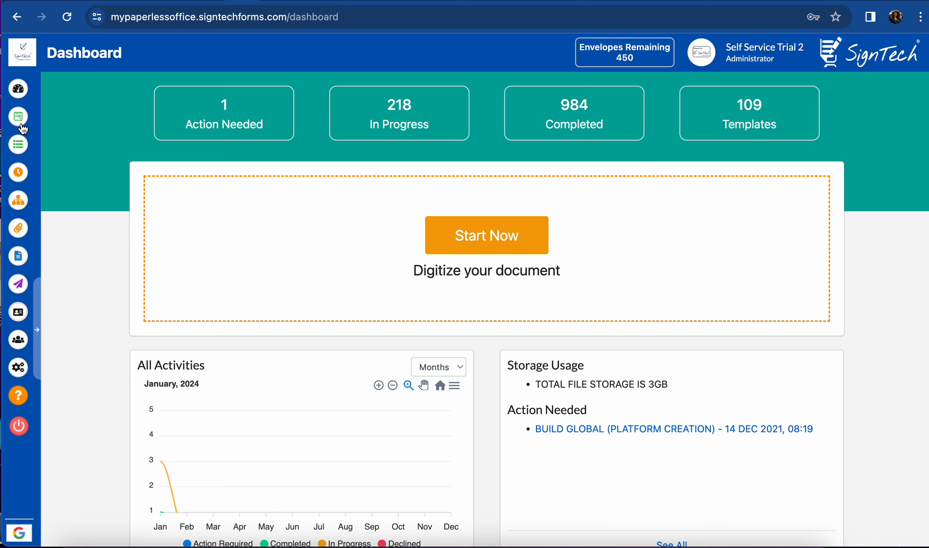
Filter the Manage Template list by title 'my paperless' to show only My paperless Form Creation.
click(19, 118)
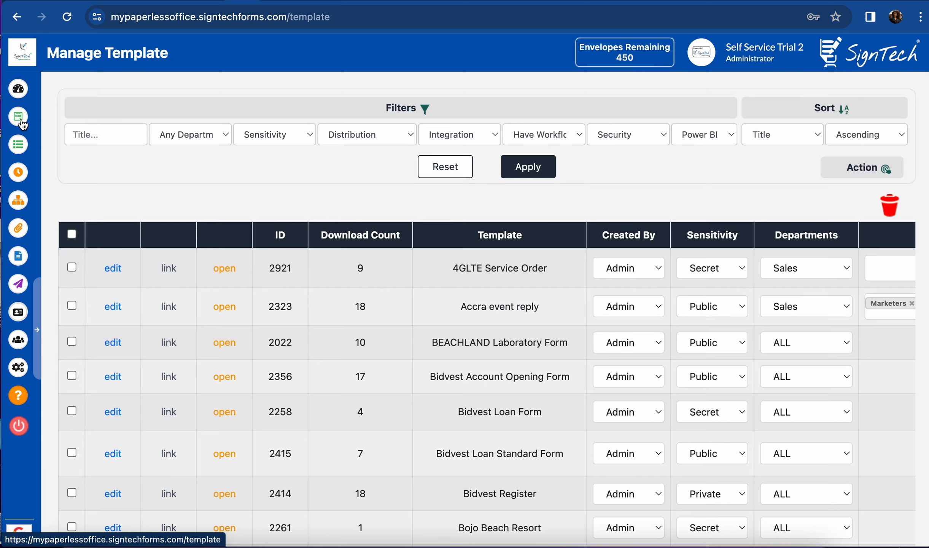
click(127, 127)
text(my )
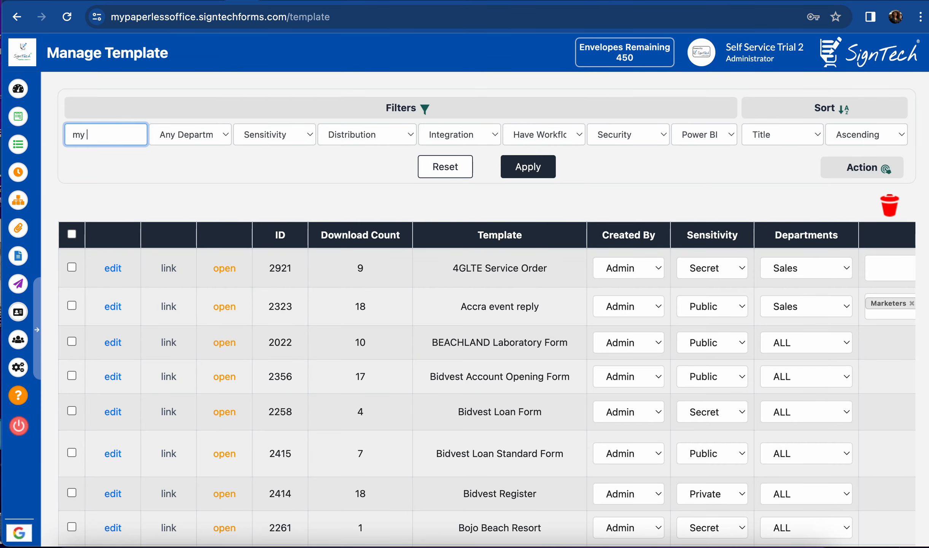
text(paperless)
click(548, 177)
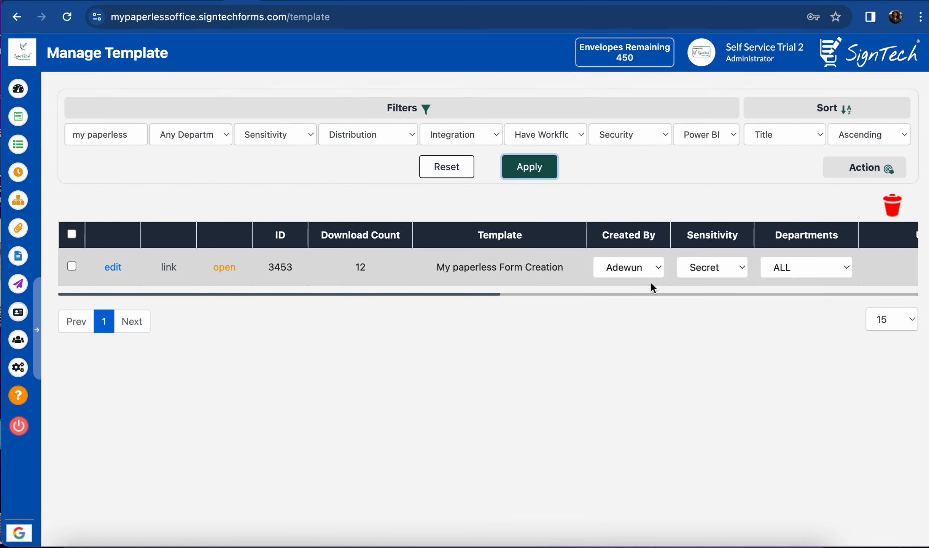
Open the My paperless Form Creation template (ID 3453) for editing and review its settings.
click(113, 268)
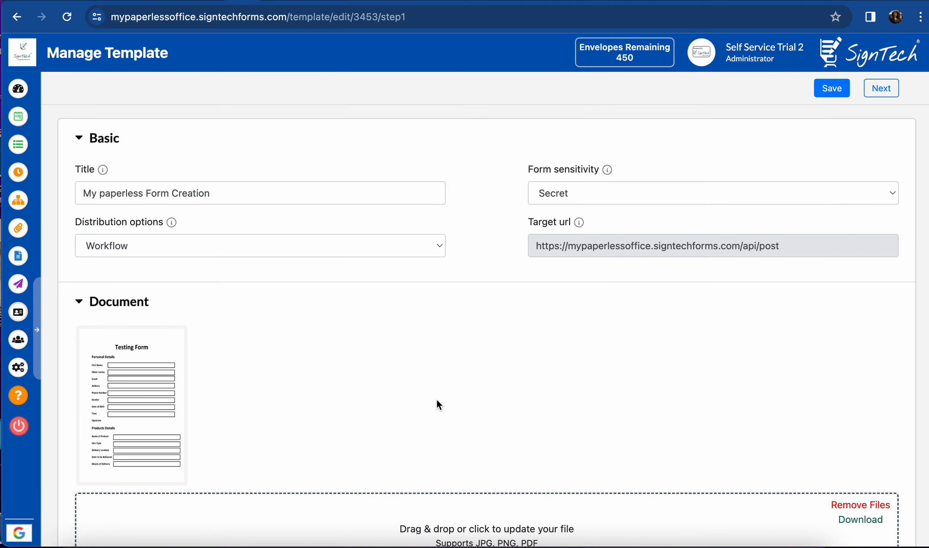
scroll(459, 358, down, 3)
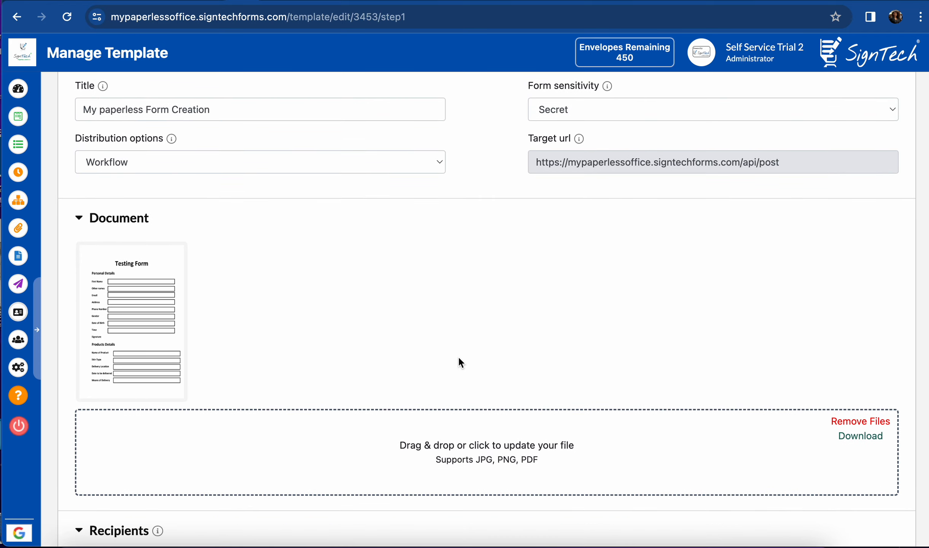
scroll(458, 357, down, 5)
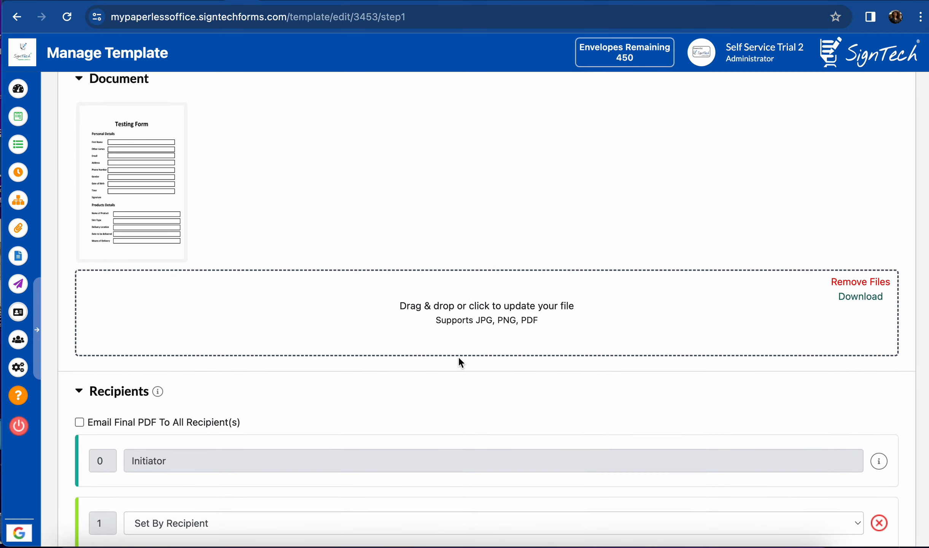
scroll(458, 358, up, 2)
scroll(458, 357, down, 1)
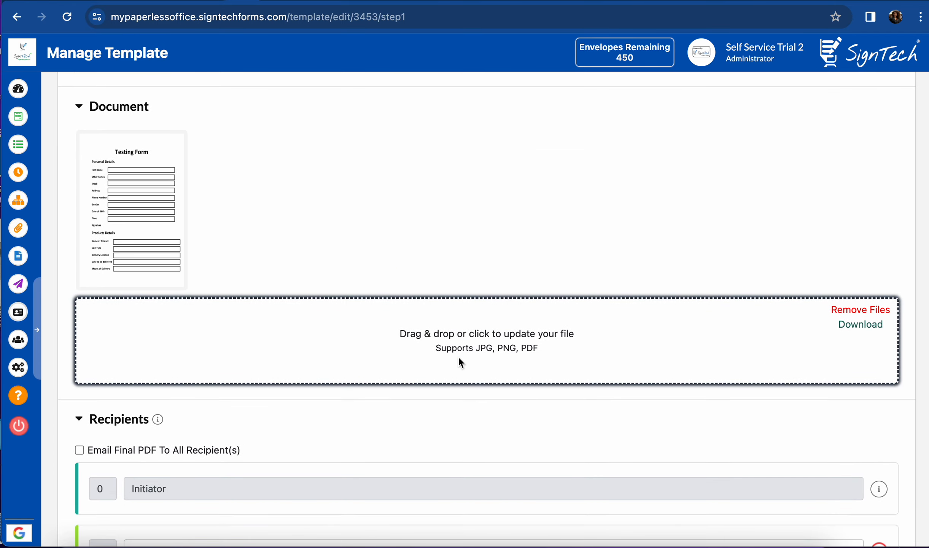
scroll(458, 358, down, 2)
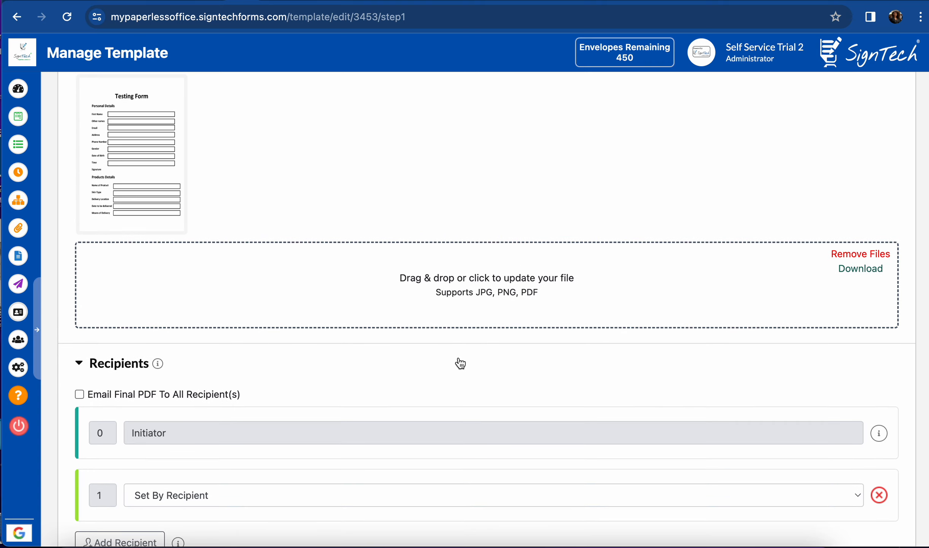
scroll(458, 361, up, 5)
View the full-size form document image, then return to the template editing page.
click(138, 273)
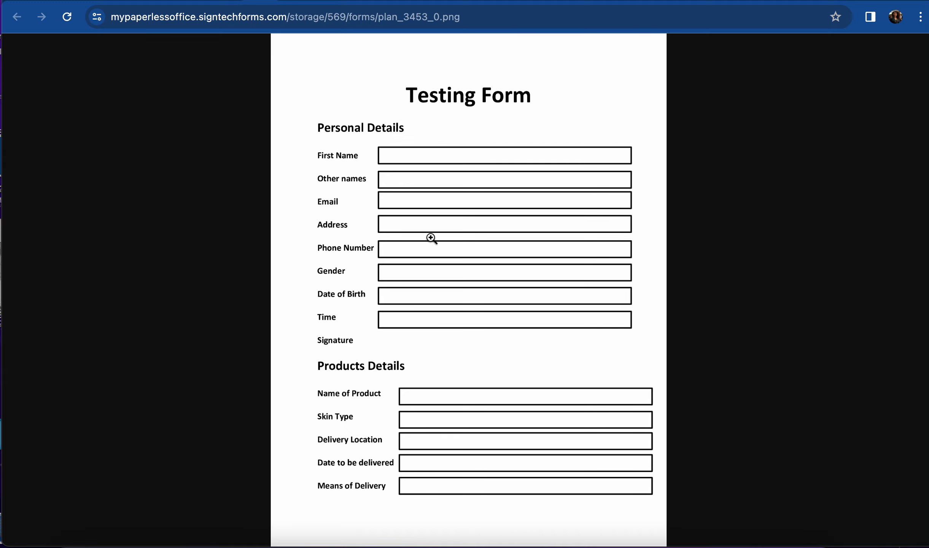
click(238, 1)
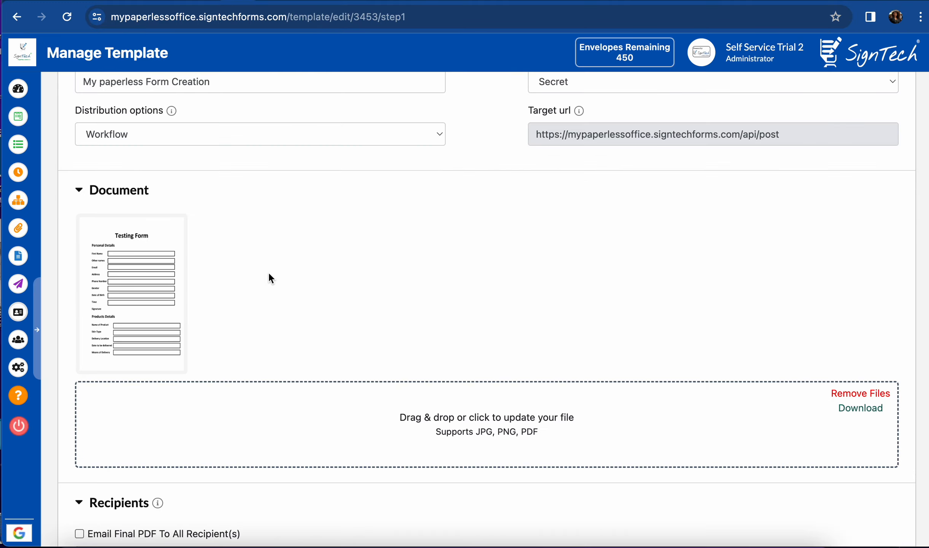
scroll(269, 274, down, 7)
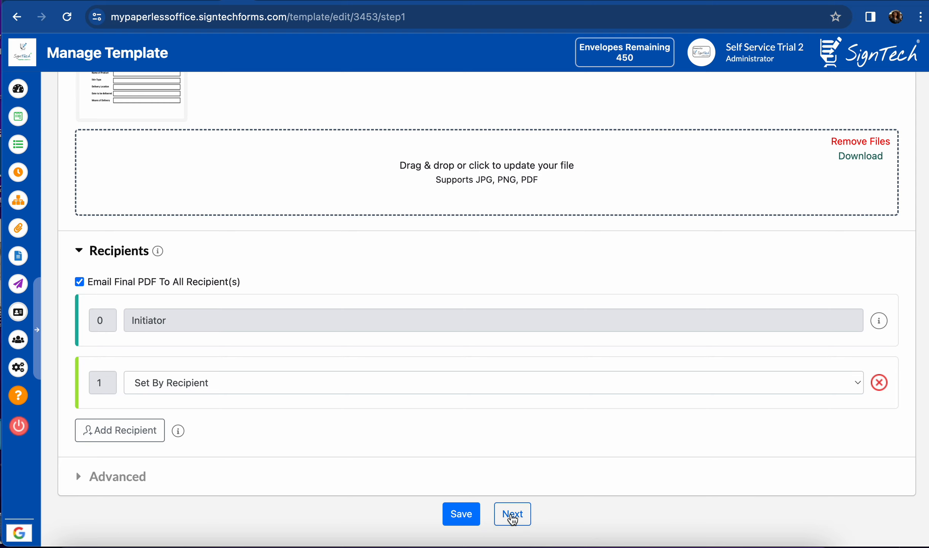
Save the template changes and look over the Testing Form field-placement page.
click(512, 515)
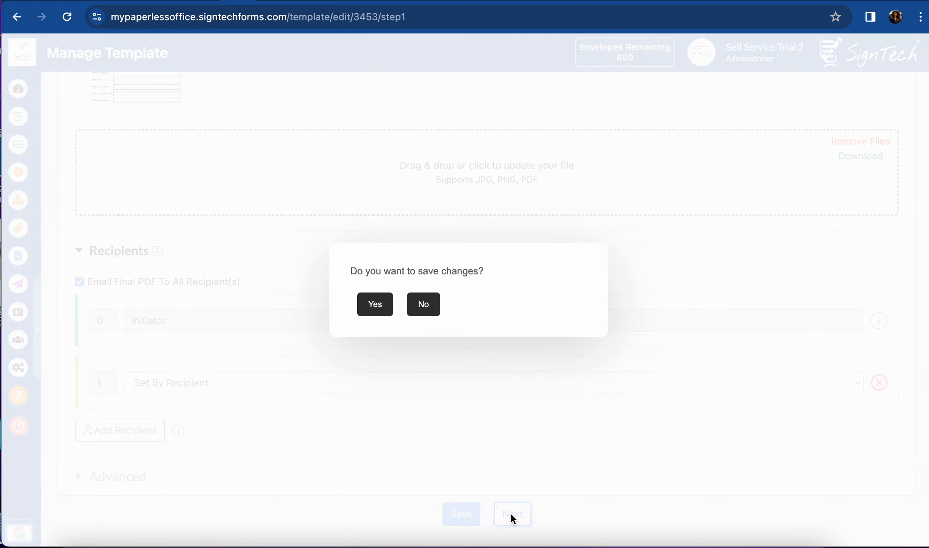
click(369, 304)
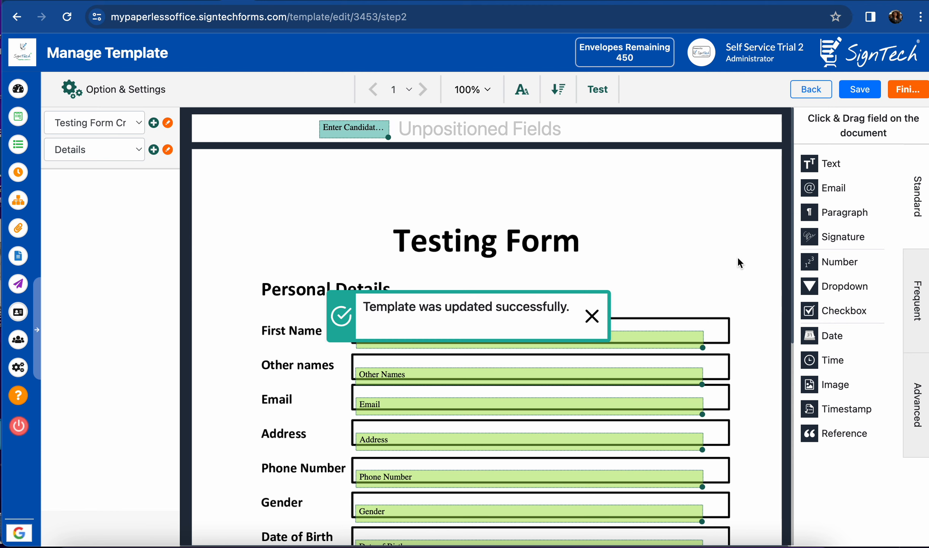
scroll(738, 263, down, 7)
scroll(737, 263, down, 3)
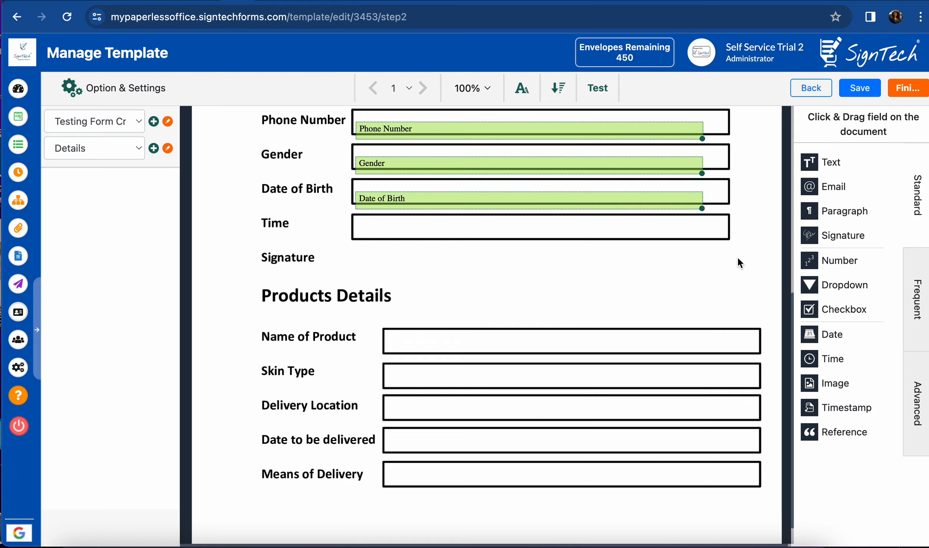
scroll(738, 259, up, 6)
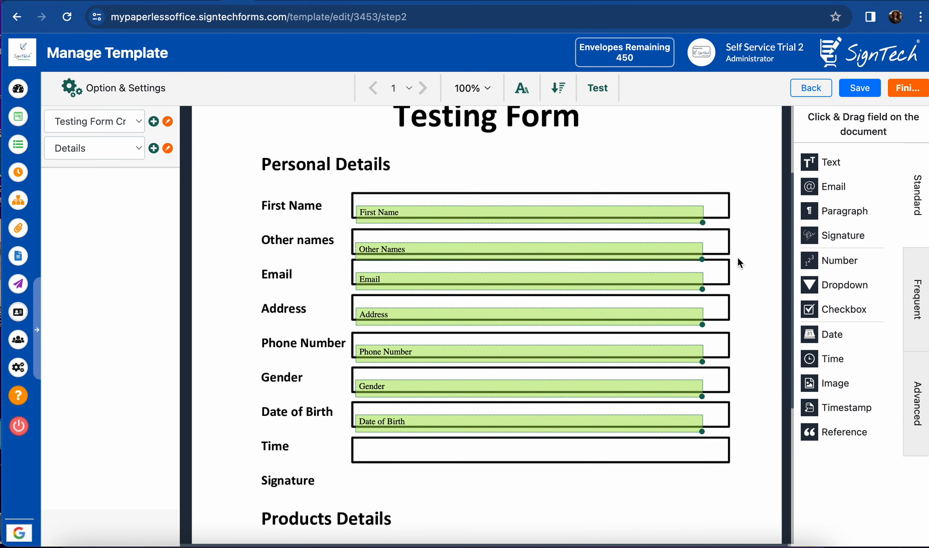
scroll(737, 256, up, 4)
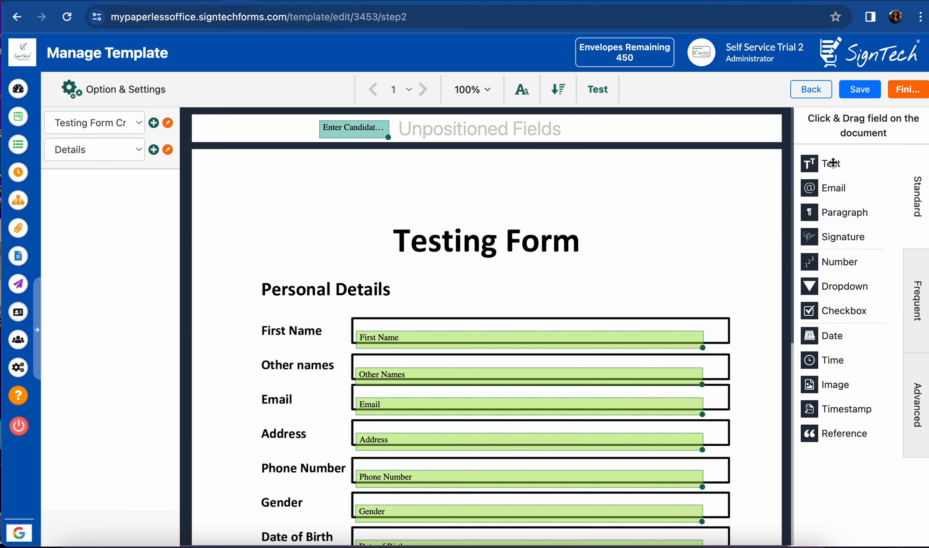
Add a test text field, move it off the page and delete it, then select Enter Candidate Name.
drag(830, 163, 542, 122)
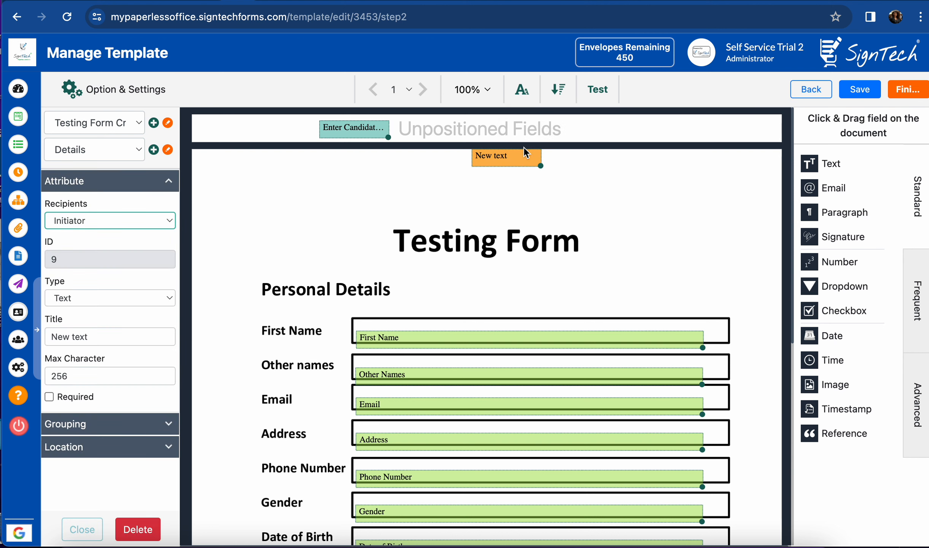
drag(521, 156, 517, 130)
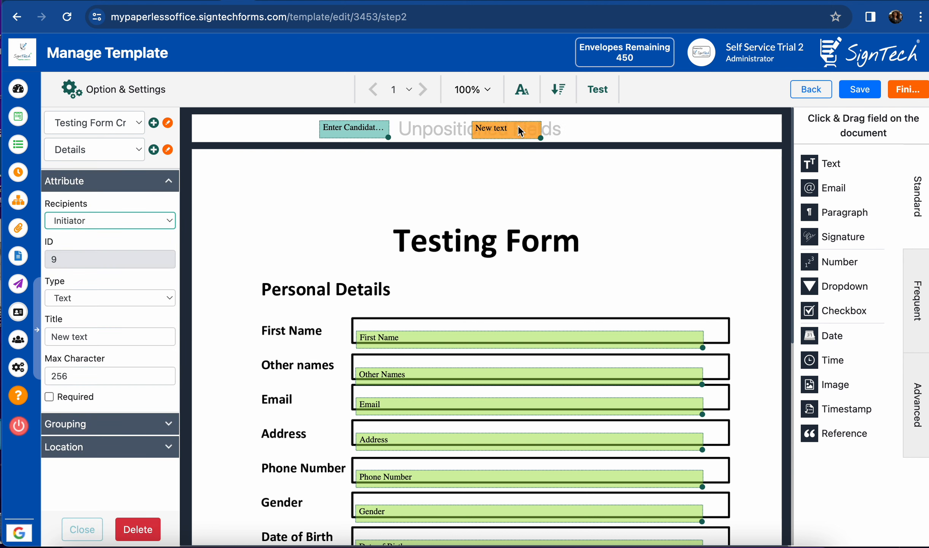
click(137, 531)
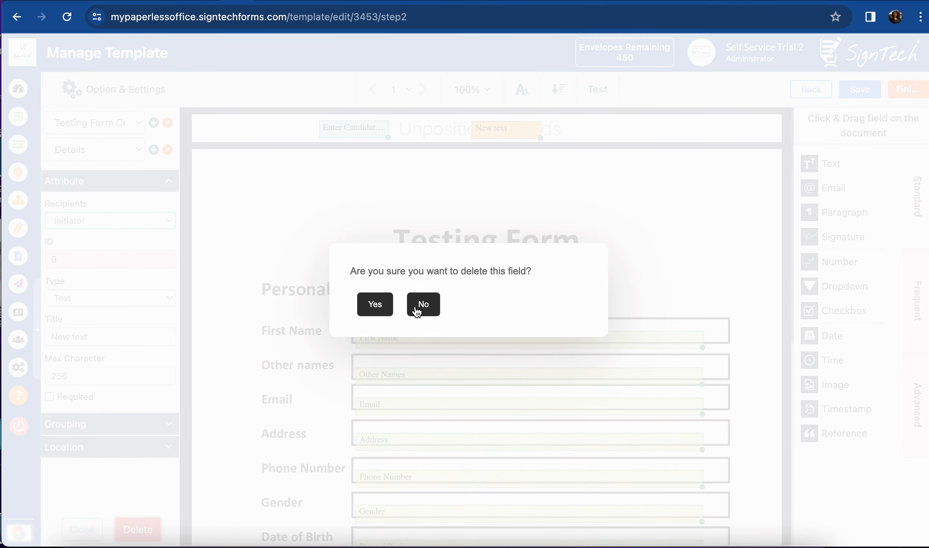
click(377, 306)
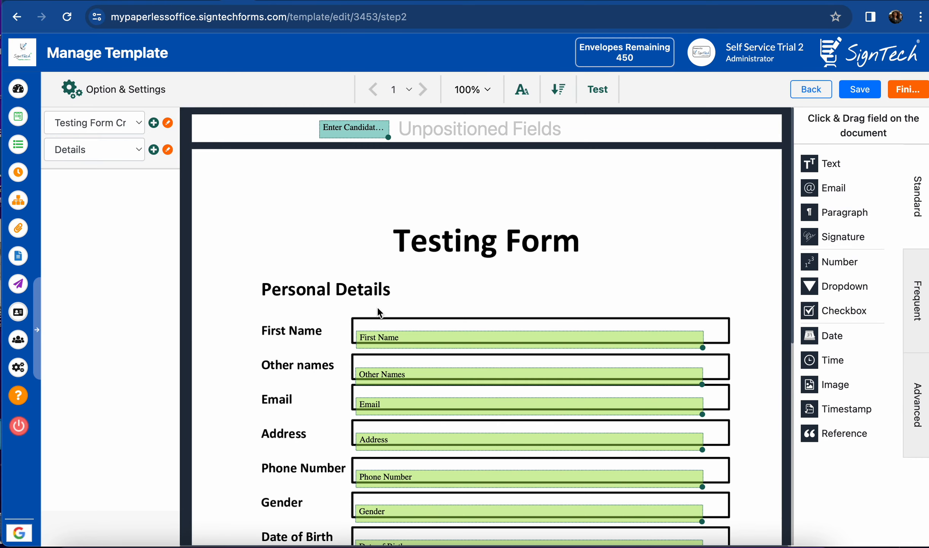
click(363, 130)
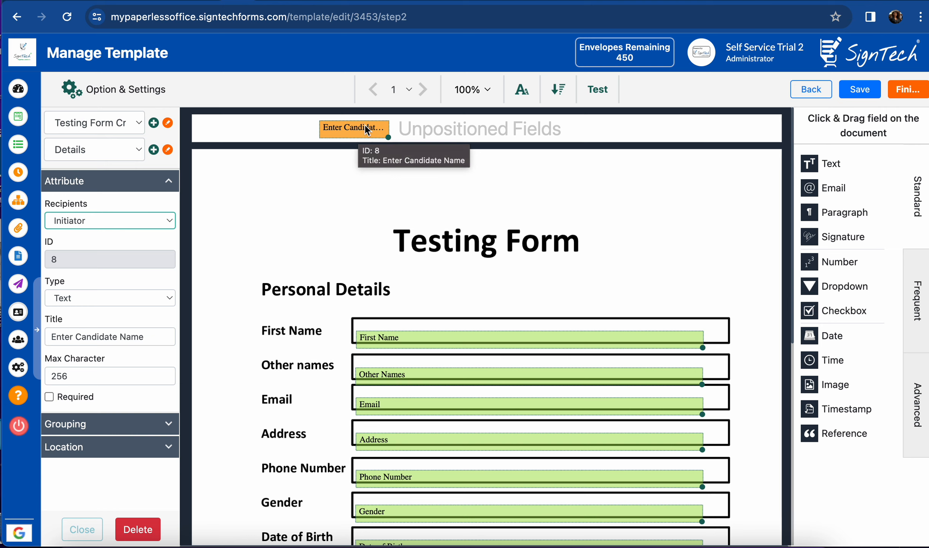
Widen the Enter Candidate Name field to show its full title and save the template.
drag(388, 137, 357, 124)
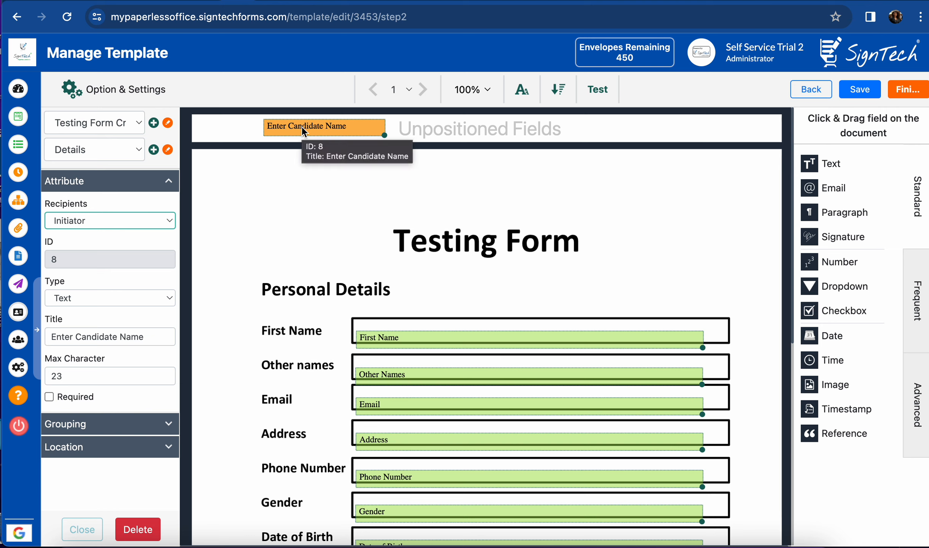
click(855, 93)
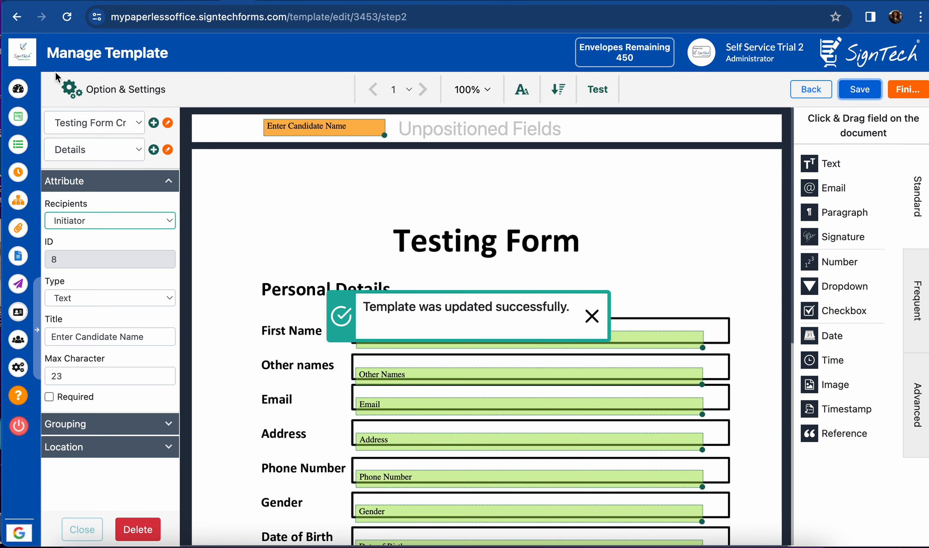
click(18, 121)
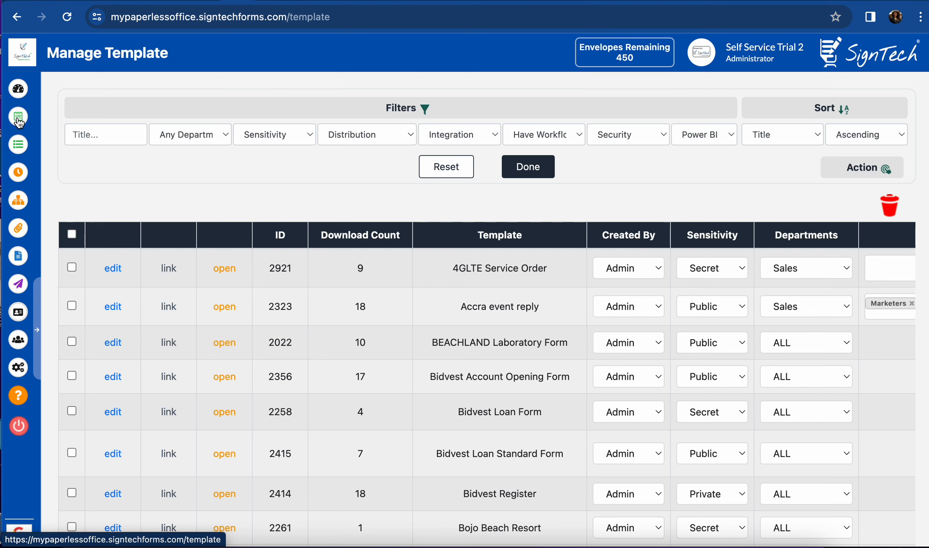
Filter the templates by title 'my paperless' again to isolate template 3453.
click(110, 138)
text(my pa)
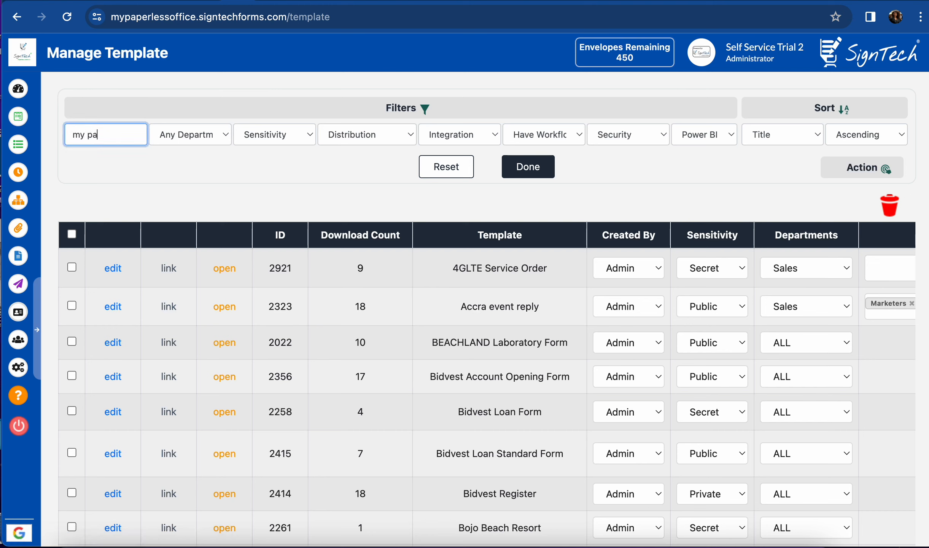
text(perless)
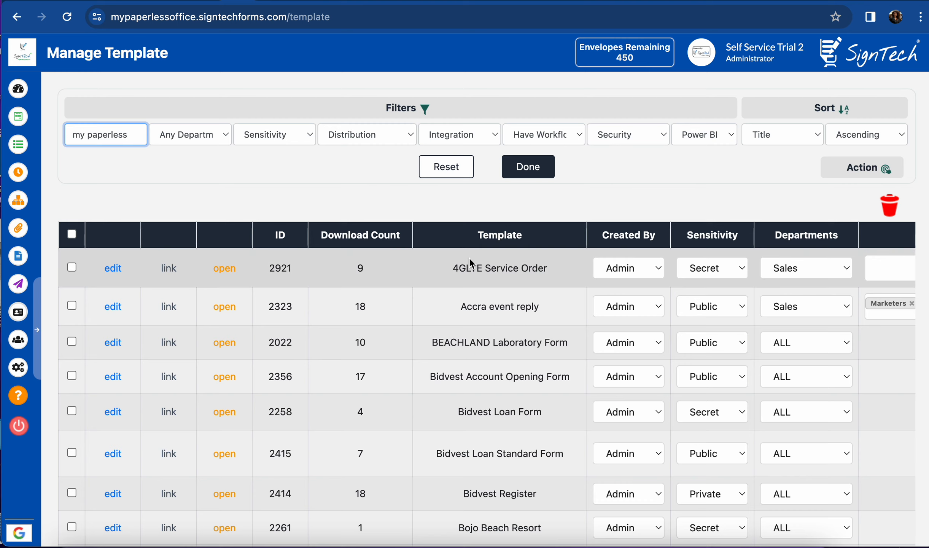
click(525, 169)
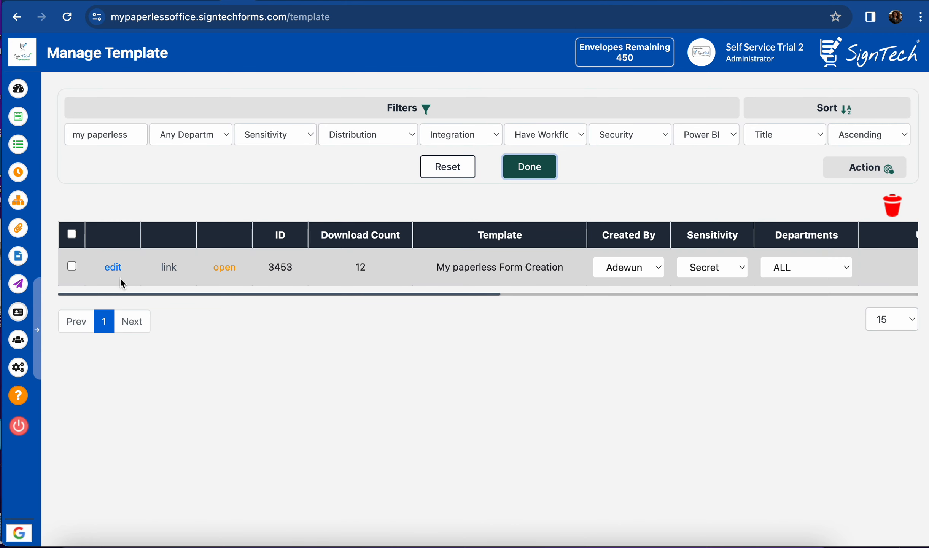
Open My paperless Form Creation for signing, enter the candidate's name, and finish to review.
click(231, 269)
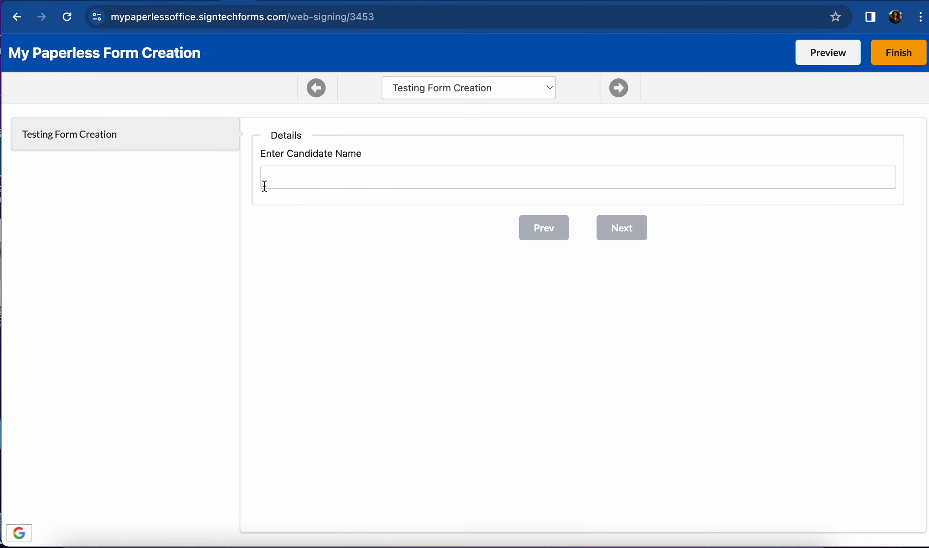
click(289, 171)
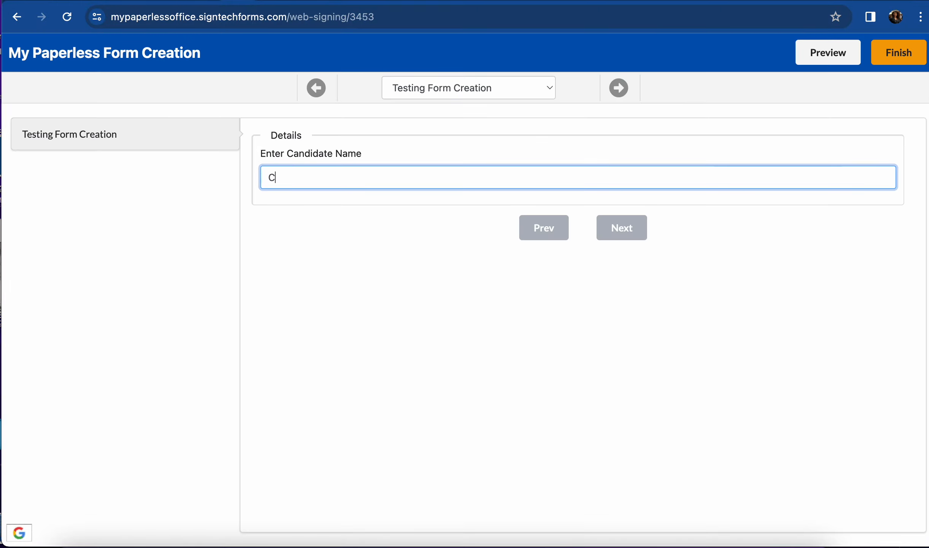
click(896, 60)
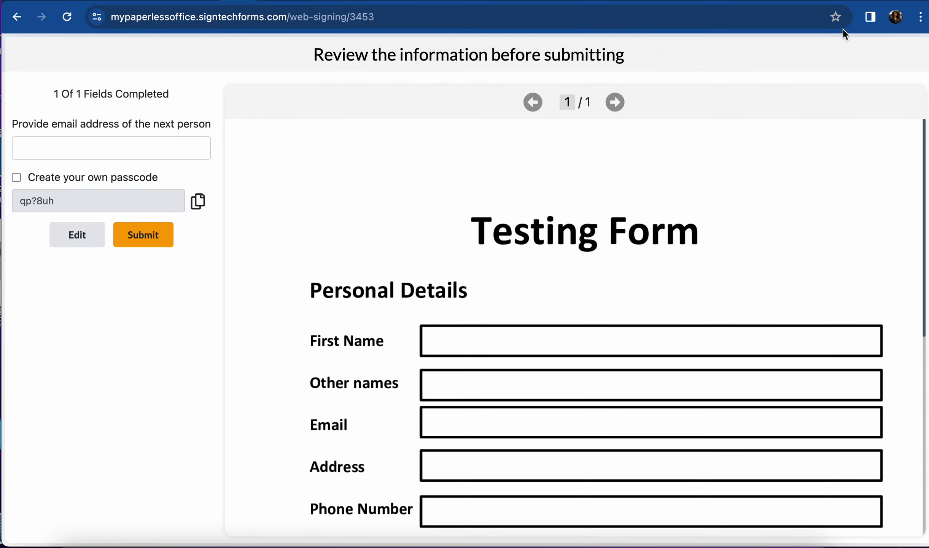
Enter the next signer's e-mail address and submit the form to them.
click(43, 157)
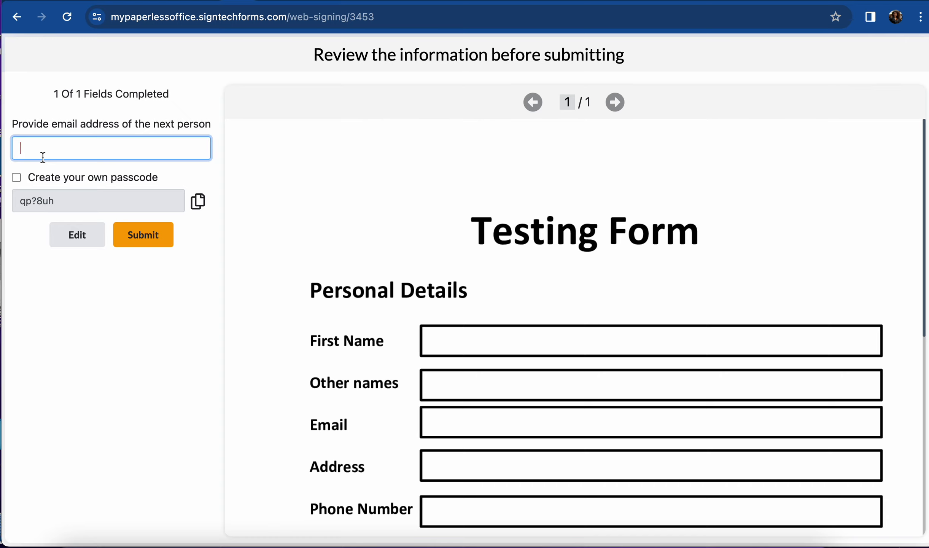
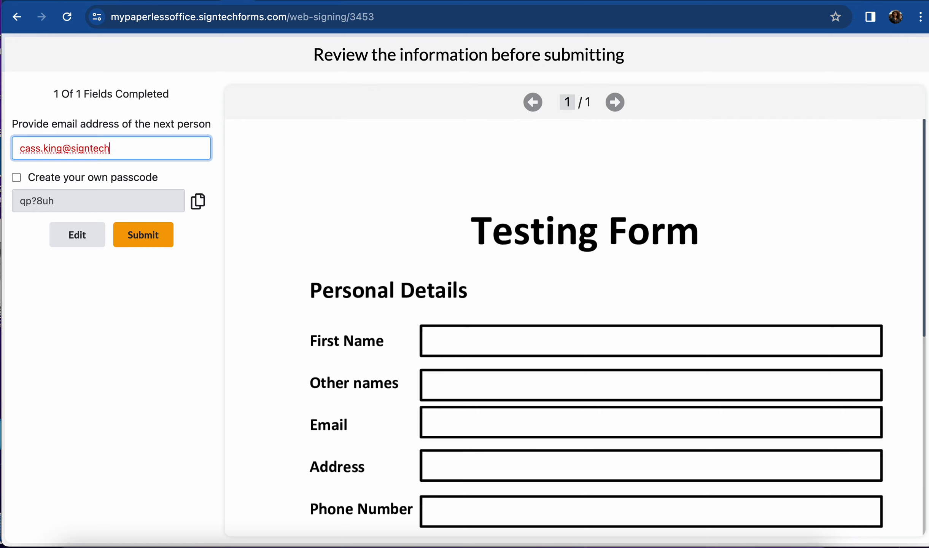
click(131, 237)
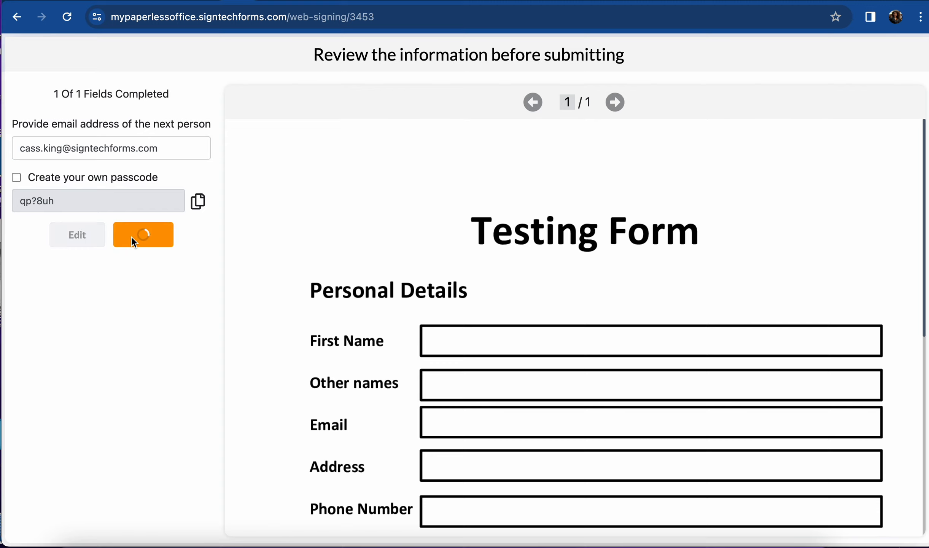